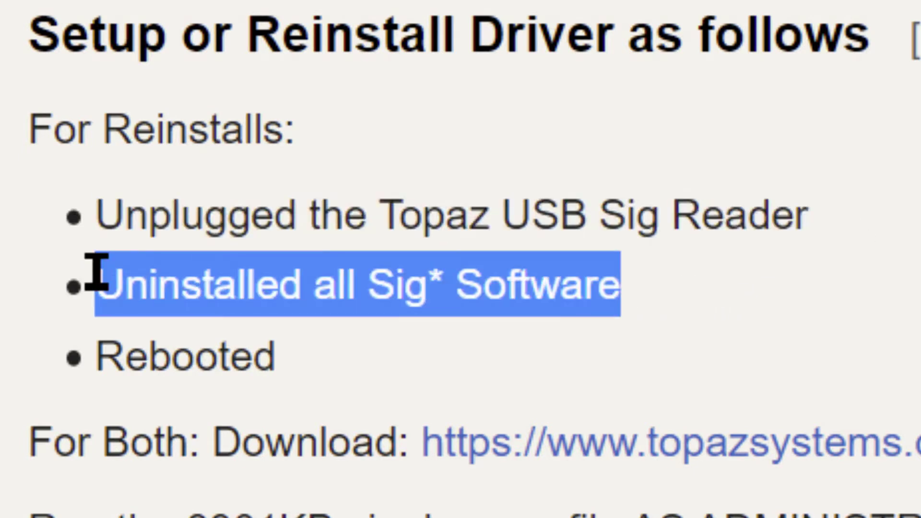
# Highlight the uninstall and Rebooted steps in the SigWeb troubleshooting wiki.
pyautogui.click(550, 199)
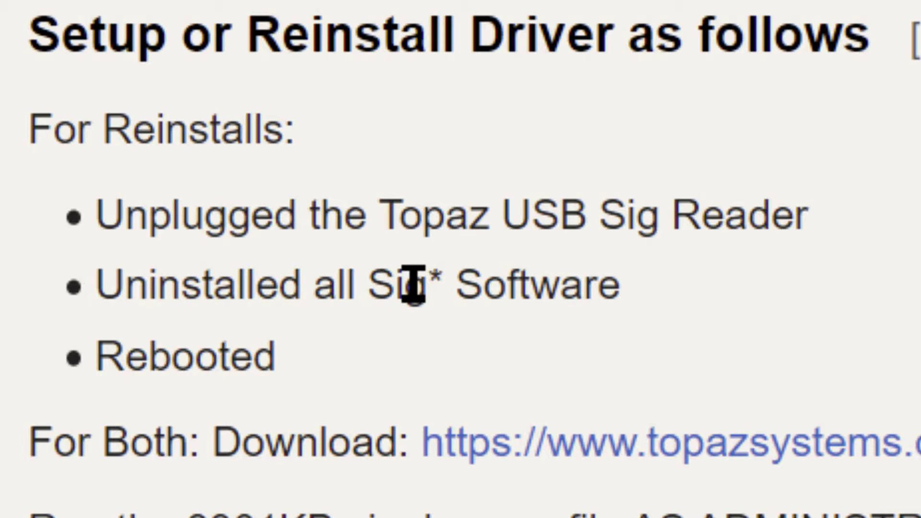
pyautogui.moveTo(368, 287); pyautogui.dragTo(427, 288)
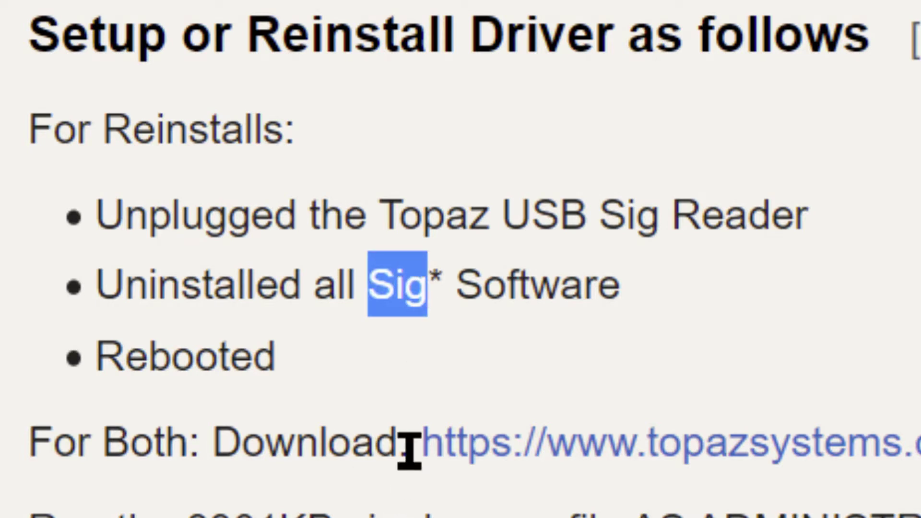
pyautogui.moveTo(276, 357); pyautogui.dragTo(88, 349)
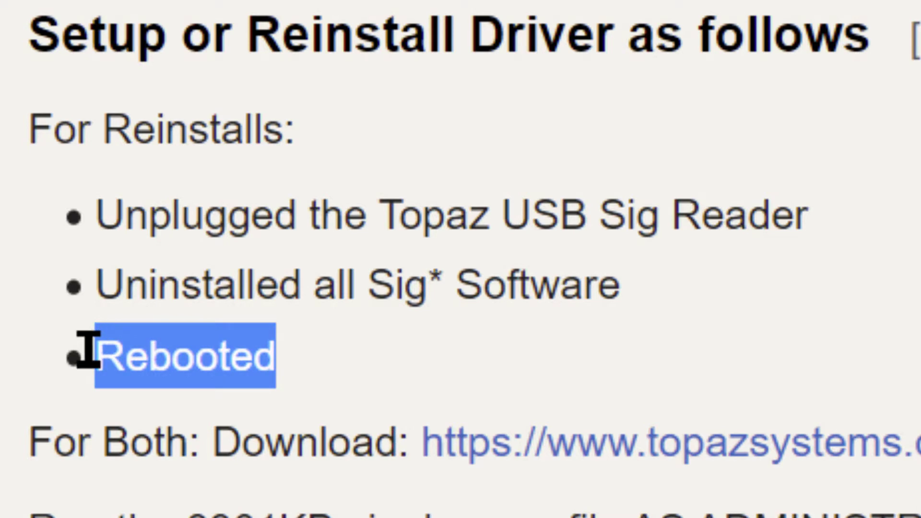
pyautogui.click(111, 293)
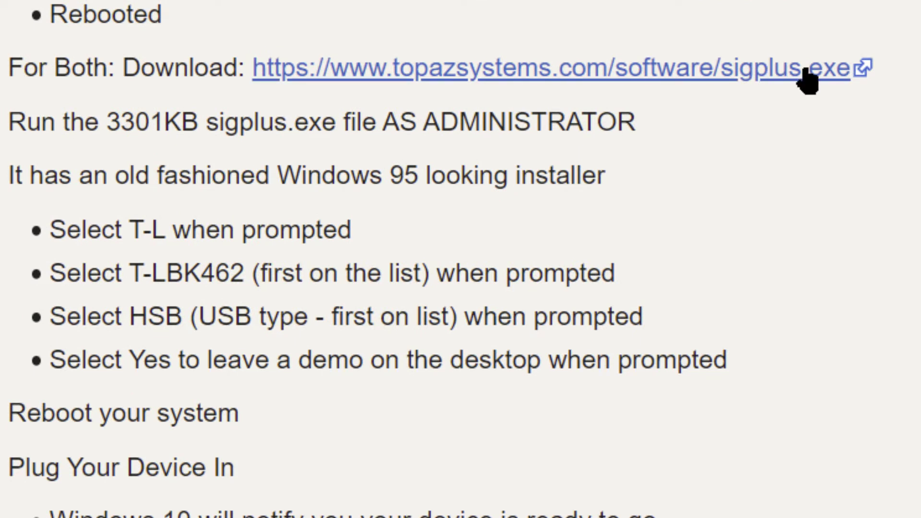
# Inspect the sigplus.exe download link and the sigplus (4).exe installer, then return to the wiki.
pyautogui.rightClick(569, 77)
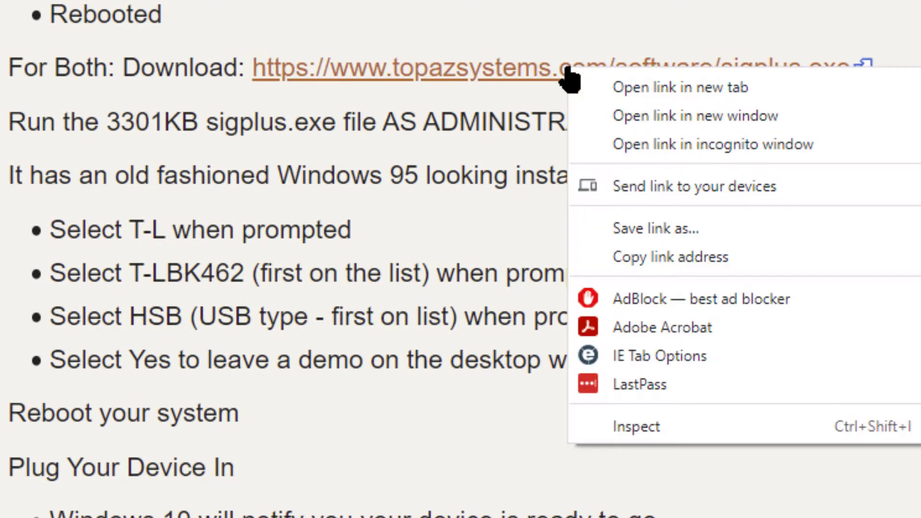
pyautogui.click(715, 86)
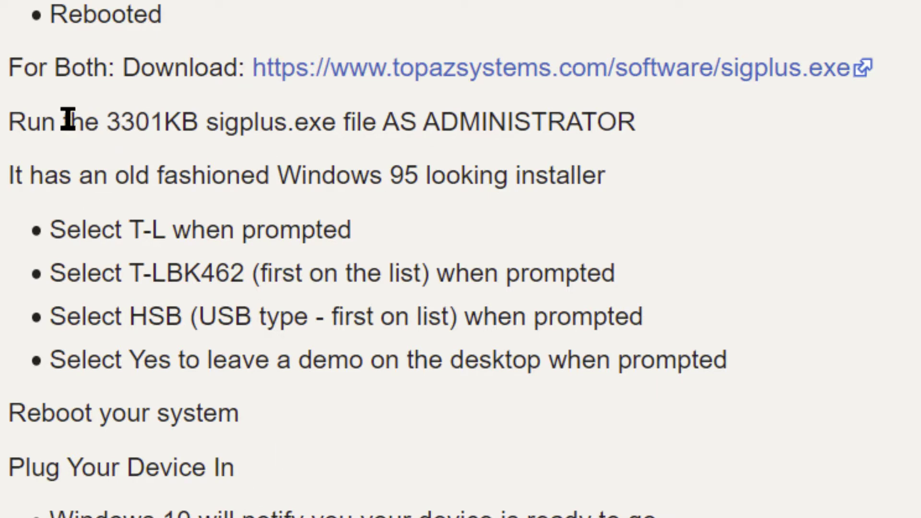
pyautogui.moveTo(201, 125); pyautogui.dragTo(239, 125)
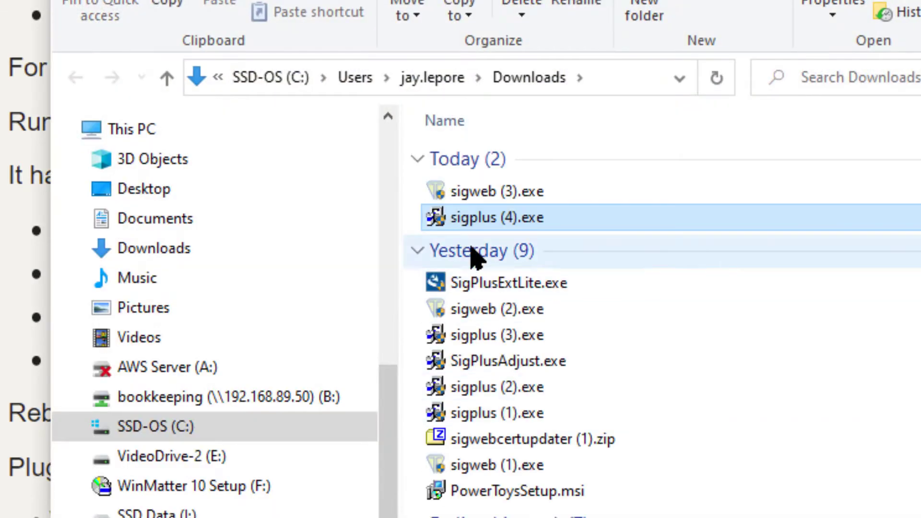
pyautogui.rightClick(478, 224)
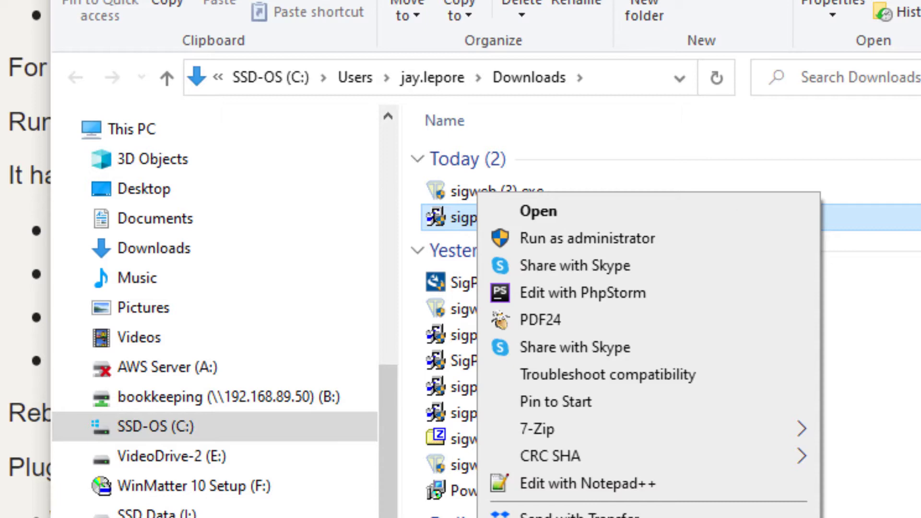
pyautogui.press('Escape')
pyautogui.hotkey('alt', 'Tab')
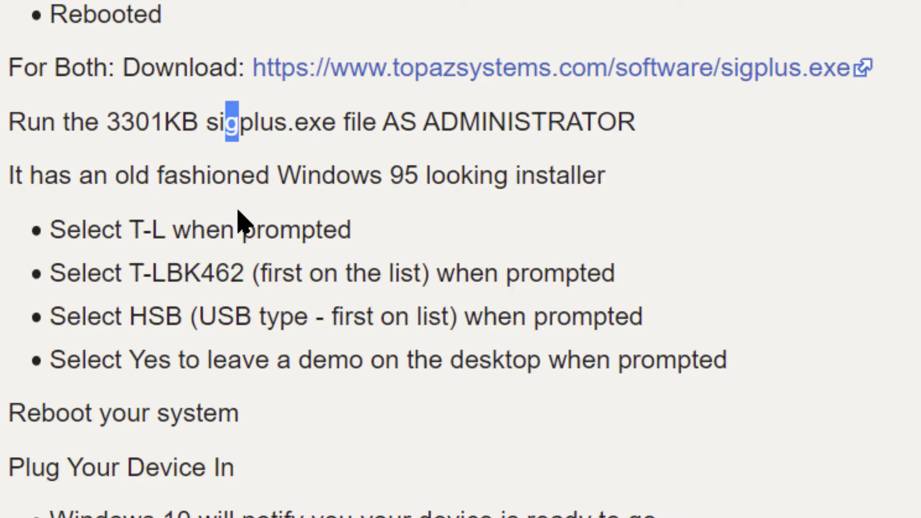
# Review the wiki's leave-a-demo-on-desktop, Reboot your system and Plug Your Device In instructions.
pyautogui.scroll(-5, 240, 211)
pyautogui.scroll(5, 259, 171)
pyautogui.scroll(-5, 461, 259)
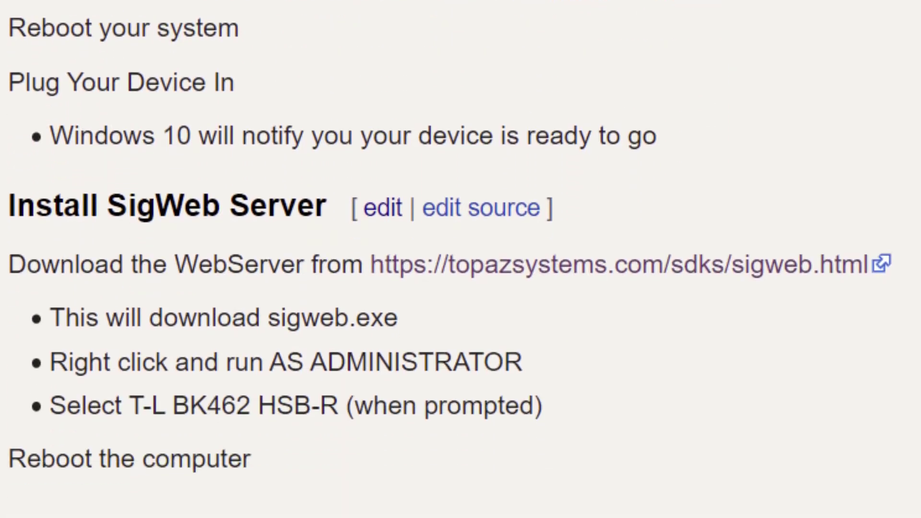
pyautogui.scroll(1, 461, 259)
pyautogui.scroll(-1, 460, 259)
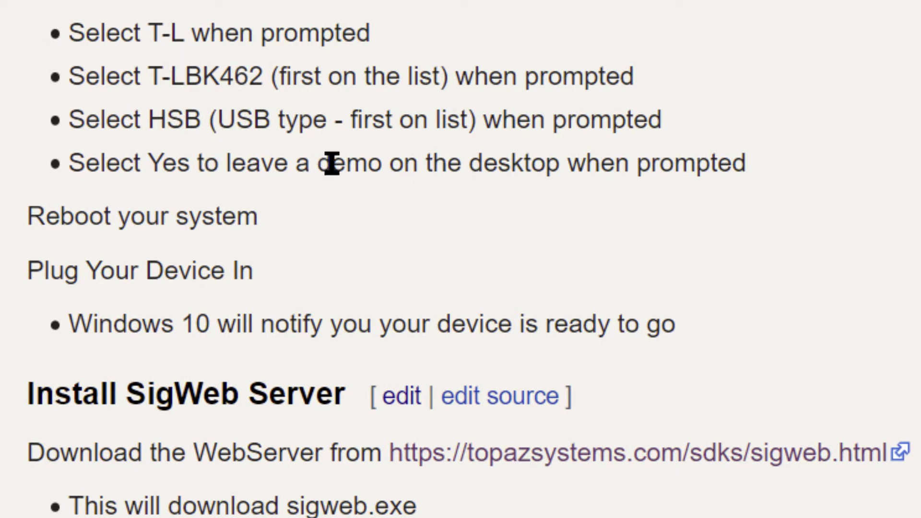
pyautogui.moveTo(425, 163); pyautogui.dragTo(140, 164)
pyautogui.click(605, 170)
pyautogui.tripleClick(263, 229)
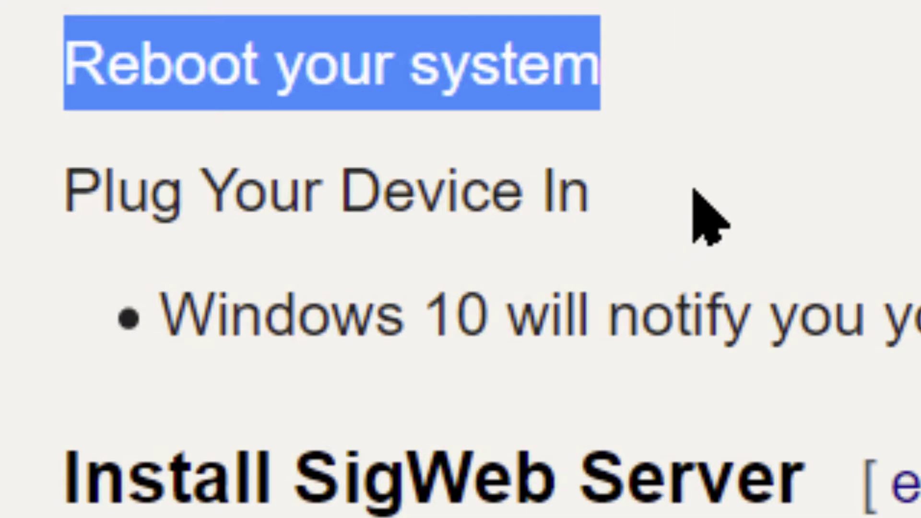
pyautogui.moveTo(699, 216); pyautogui.dragTo(59, 170)
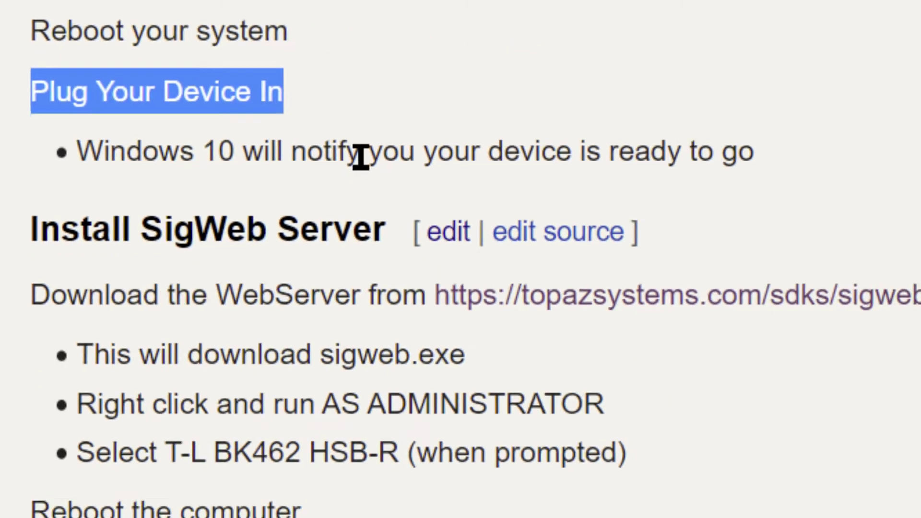
pyautogui.click(361, 158)
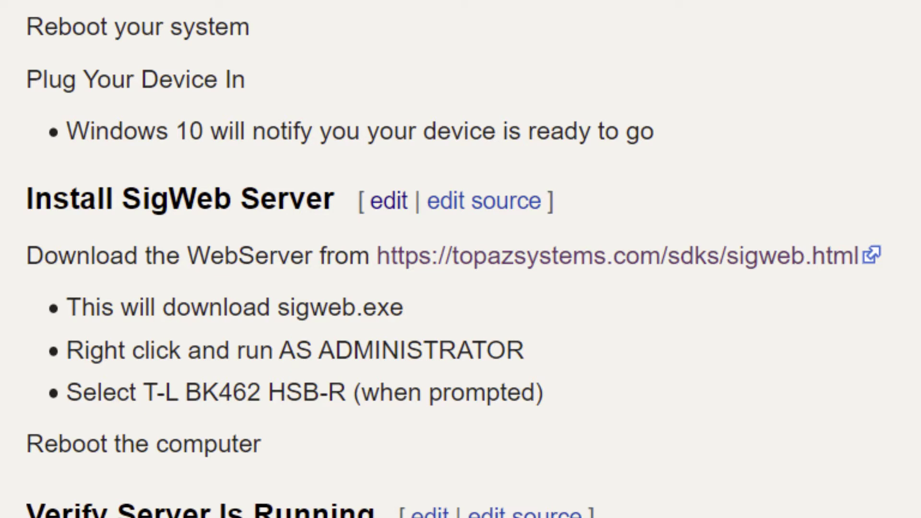
# Open the SigWeb download page from the wiki and check the downloaded sigweb (3).exe.
pyautogui.scroll(-3, 454, 262)
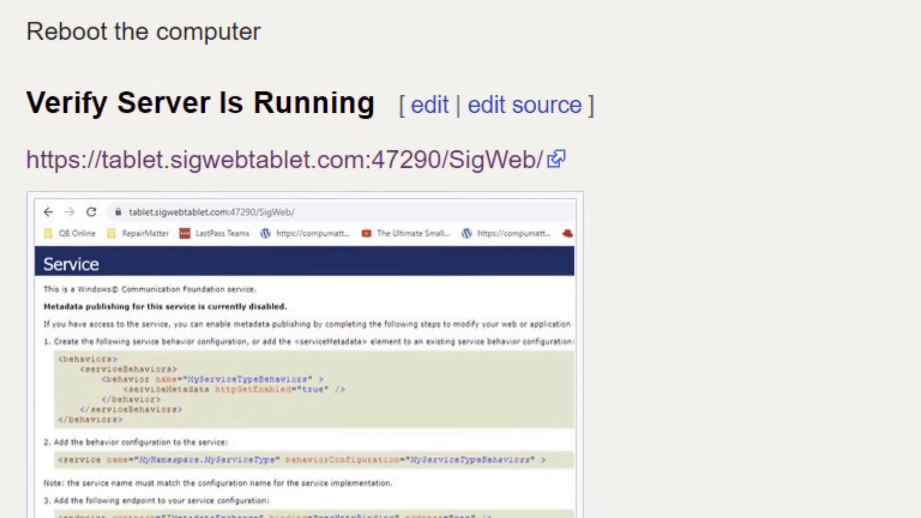
pyautogui.scroll(3, 581, 334)
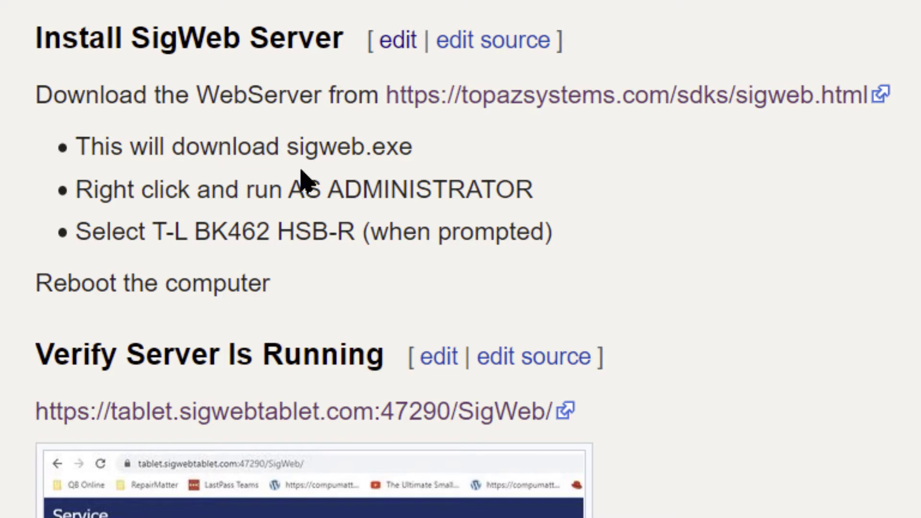
pyautogui.moveTo(289, 146); pyautogui.dragTo(413, 148)
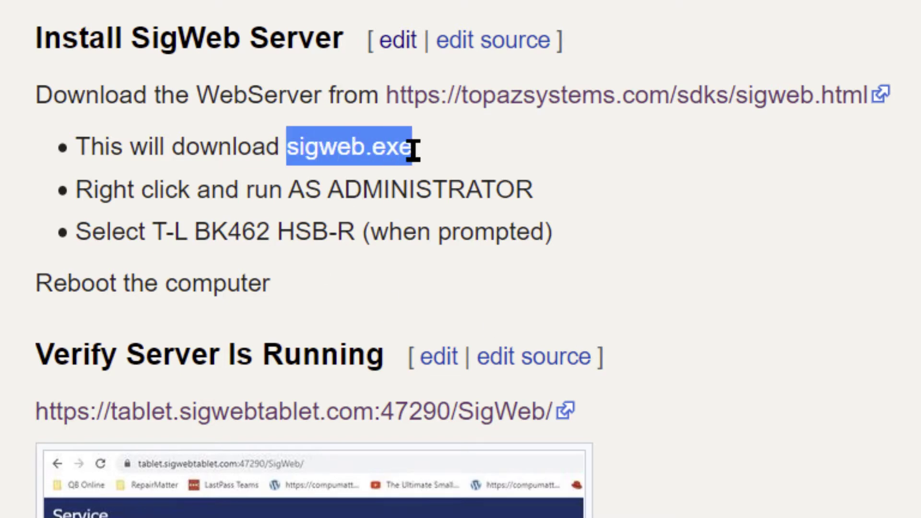
pyautogui.click(537, 131)
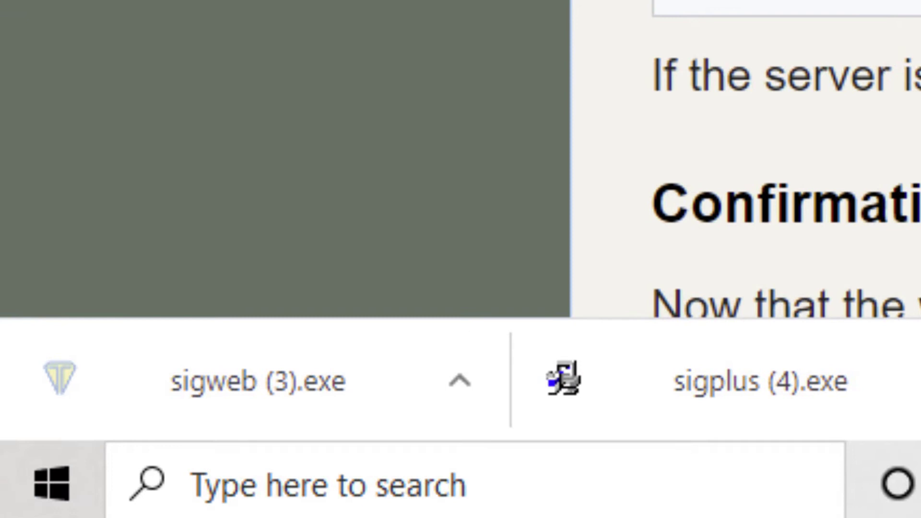
pyautogui.click(458, 380)
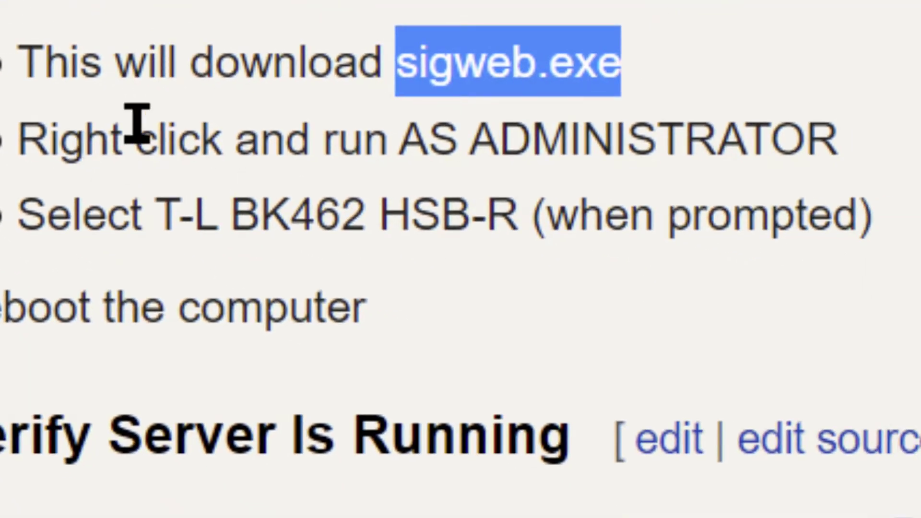
# Note the Select T-L BK462 HSB-R step and check the SigWeb service page for the server.
pyautogui.moveTo(21, 214); pyautogui.dragTo(864, 196)
pyautogui.click(438, 232)
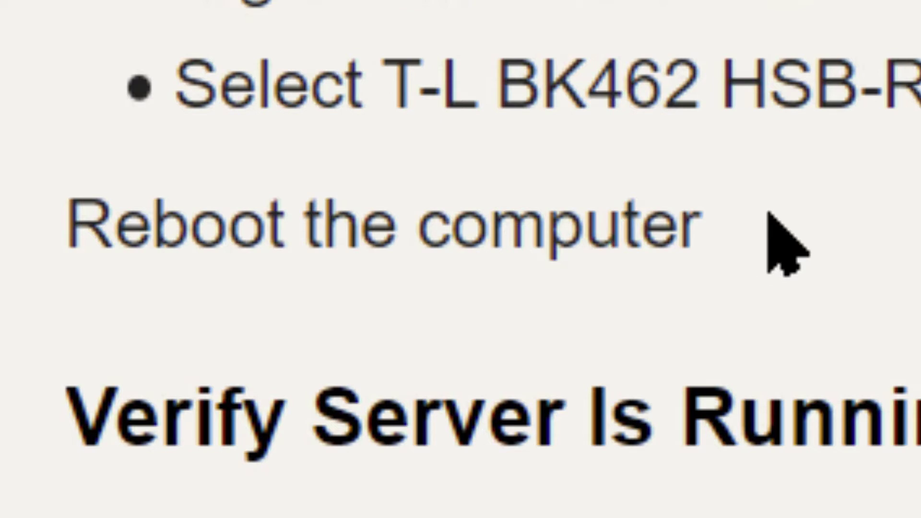
pyautogui.scroll(-2, 773, 360)
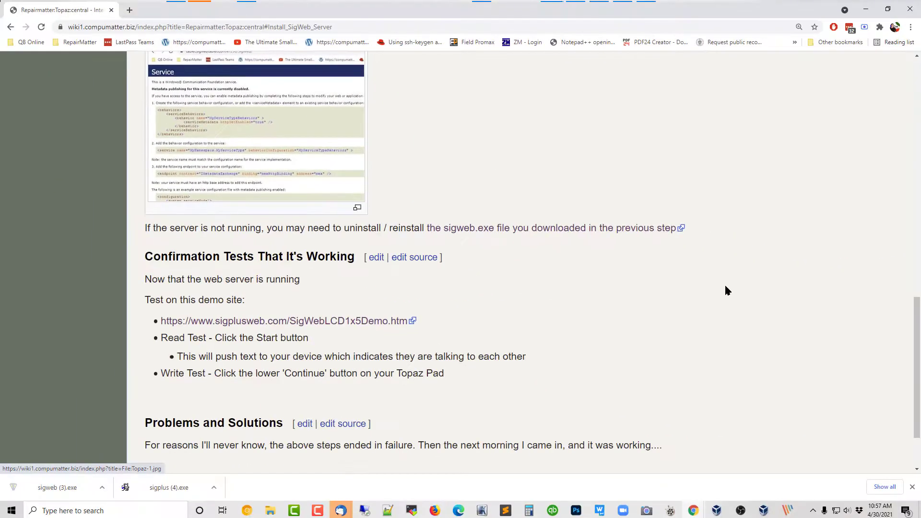
pyautogui.moveTo(915, 308); pyautogui.dragTo(915, 276)
pyautogui.scroll(1, 915, 276)
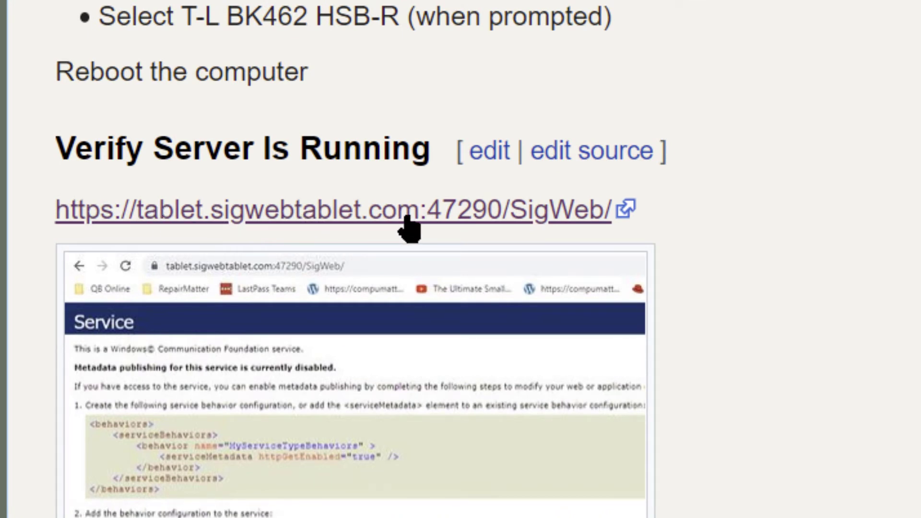
pyautogui.click(300, 218)
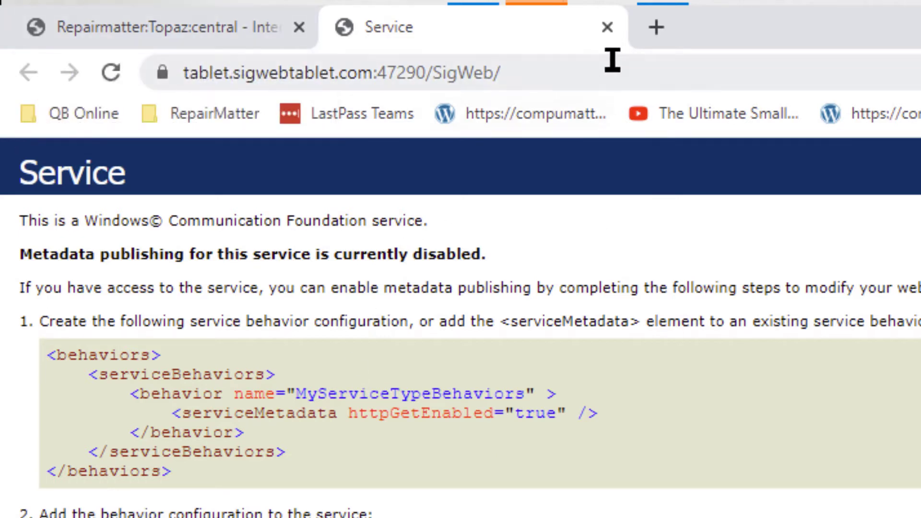
pyautogui.click(607, 28)
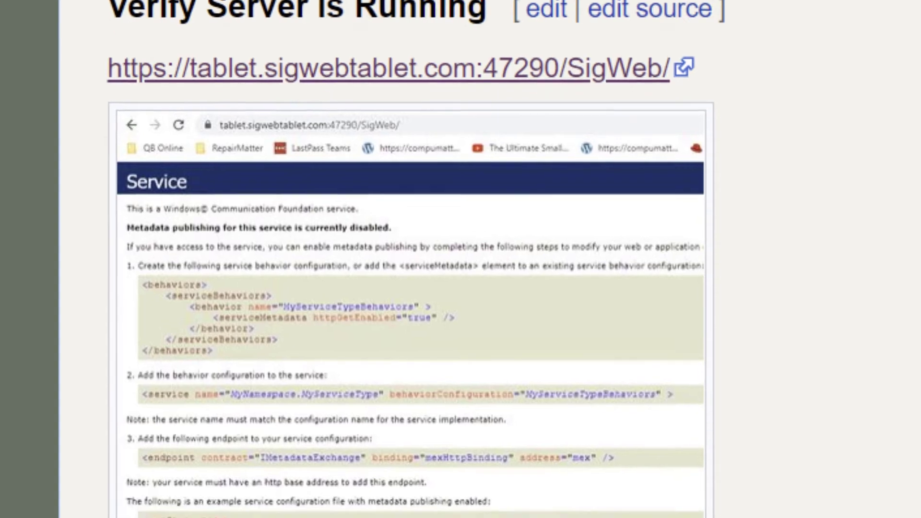
# Highlight the wiki's uninstall / reinstall advice and scroll further down.
pyautogui.moveTo(284, 386); pyautogui.dragTo(891, 315)
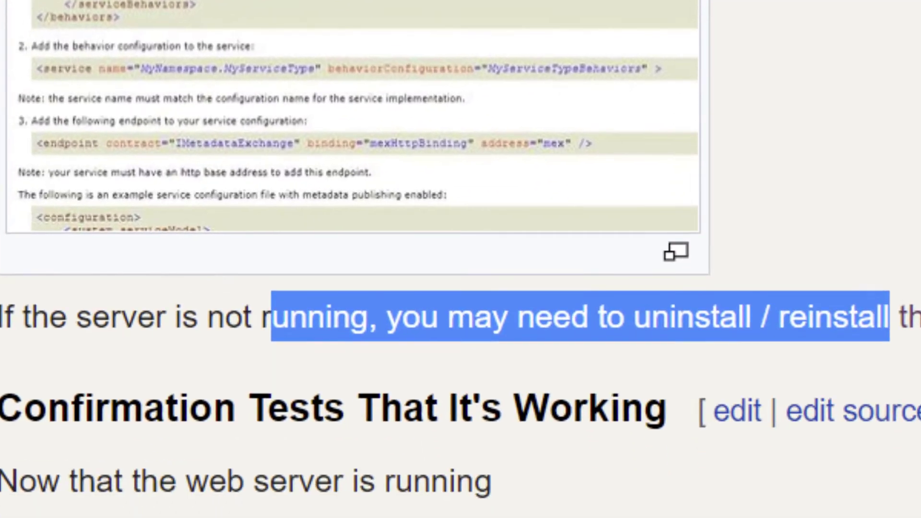
pyautogui.click(891, 315)
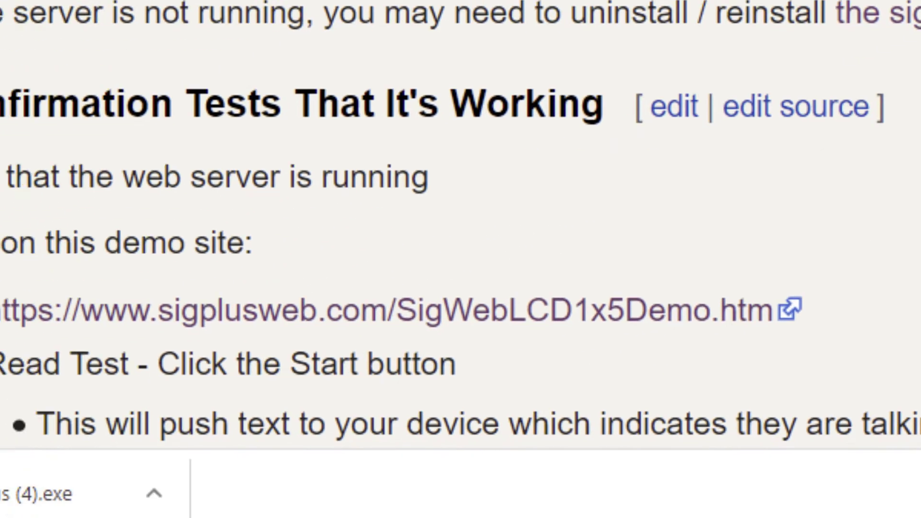
pyautogui.scroll(-2, 460, 192)
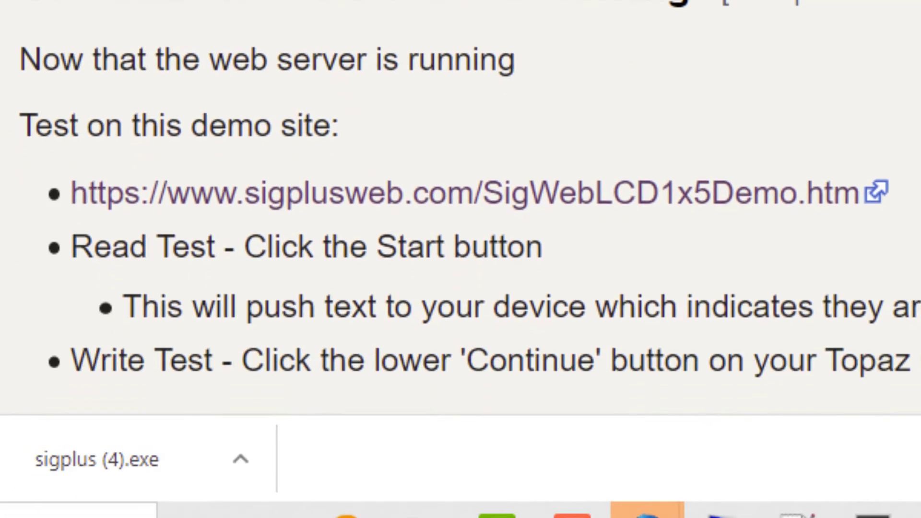
pyautogui.scroll(-3, 461, 192)
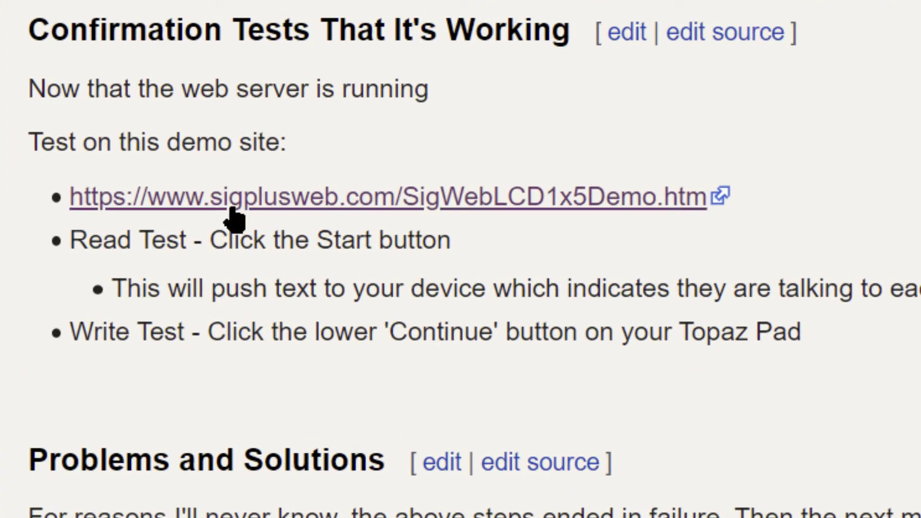
# Open the LCD 1x5 demo, then locate the SigWeb Browser SDK heading on the demos page.
pyautogui.click(319, 208)
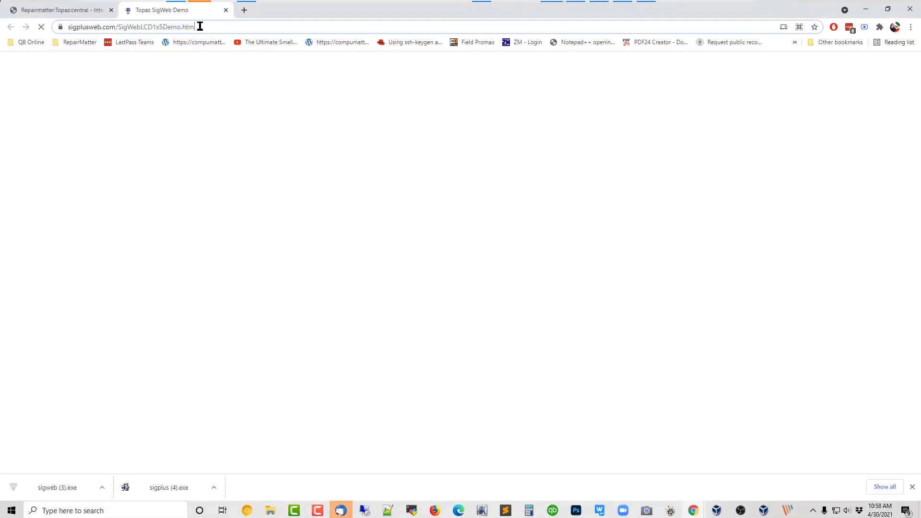
pyautogui.moveTo(201, 26); pyautogui.dragTo(113, 27)
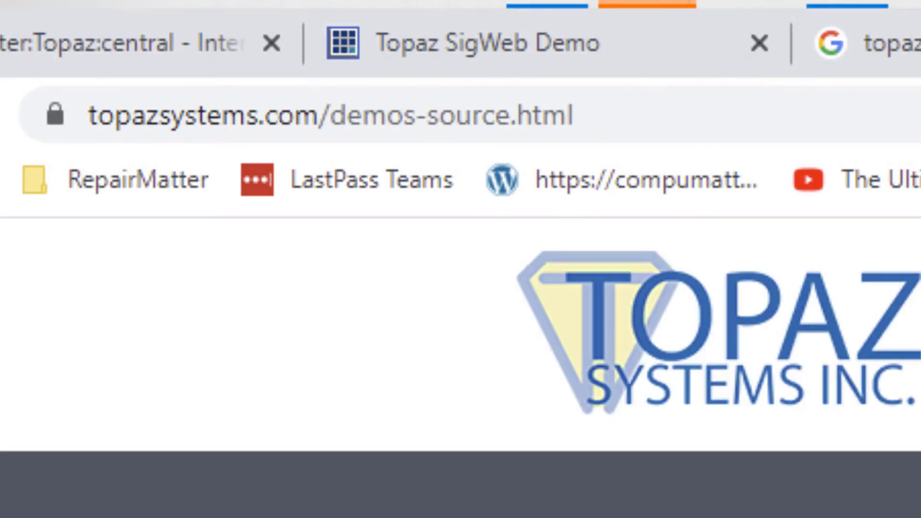
pyautogui.click(522, 132)
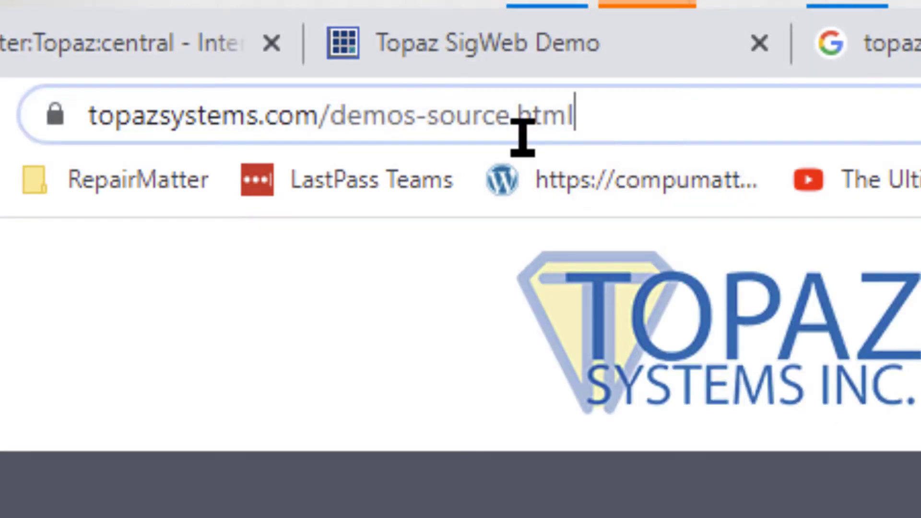
pyautogui.hotkey('alt', 'Tab')
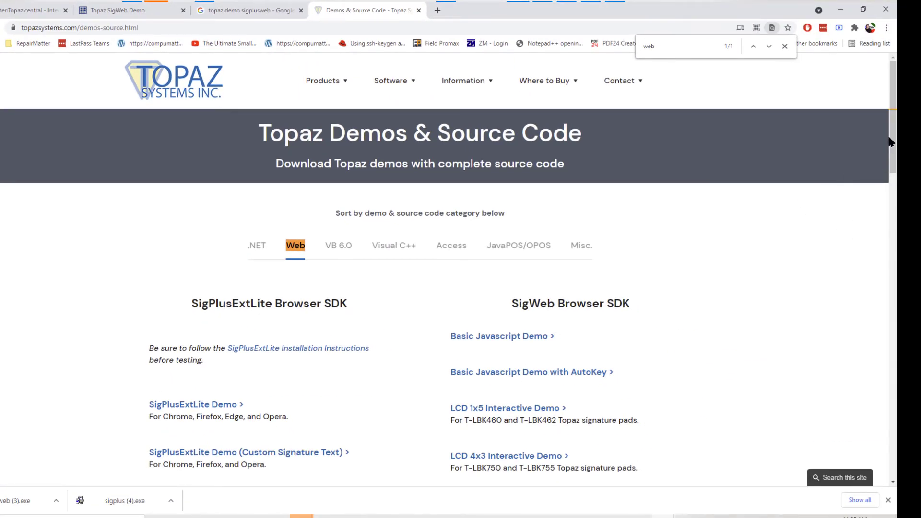
pyautogui.moveTo(890, 142); pyautogui.dragTo(890, 151)
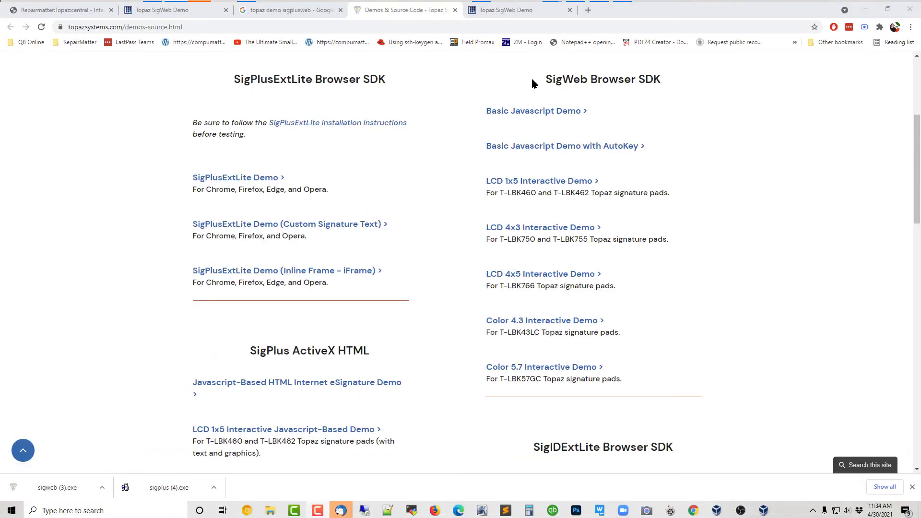
pyautogui.moveTo(545, 80); pyautogui.dragTo(672, 78)
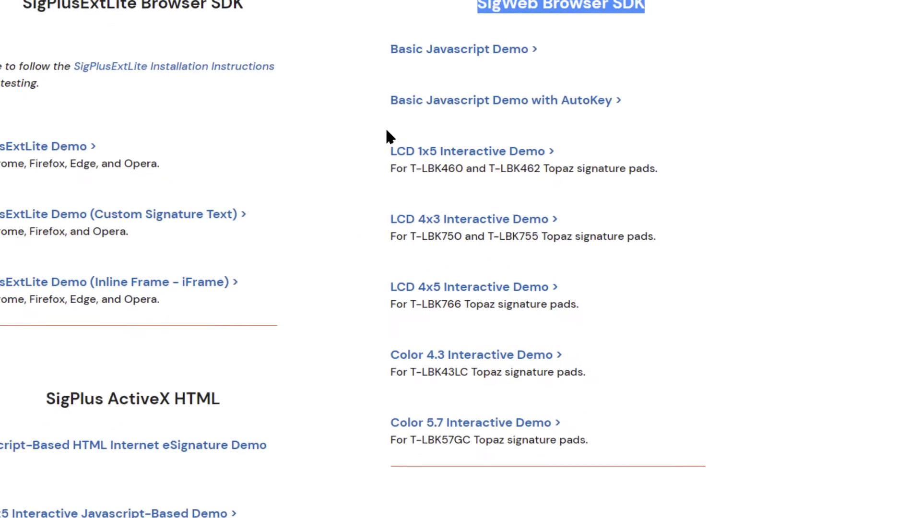
pyautogui.moveTo(413, 262); pyautogui.dragTo(150, 262)
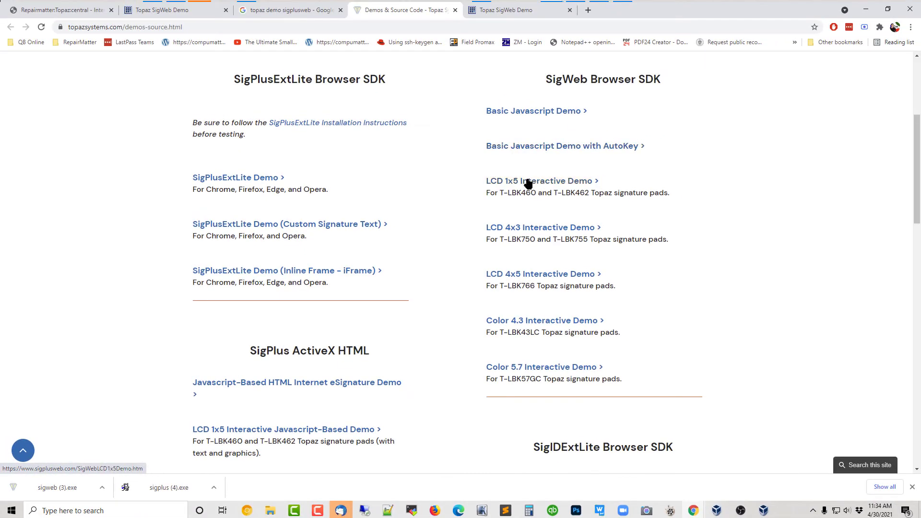
pyautogui.click(528, 184)
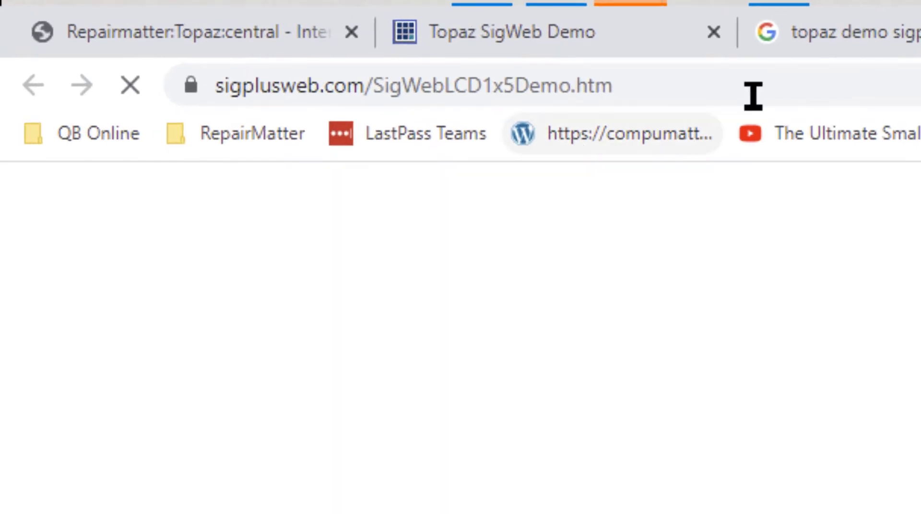
pyautogui.moveTo(238, 29); pyautogui.dragTo(23, 24)
pyautogui.moveTo(71, 78); pyautogui.dragTo(48, 77)
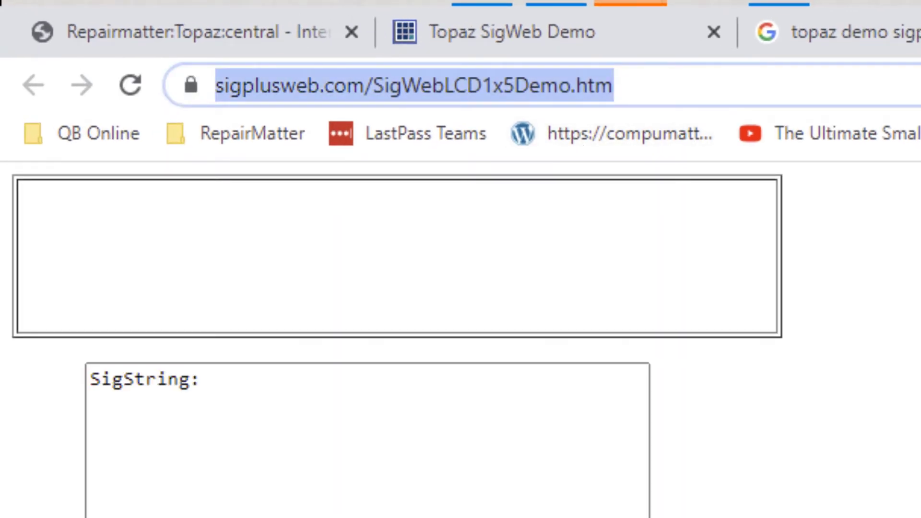
pyautogui.hotkey('ctrl', 'shift', 'Tab')
pyautogui.hotkey('ctrl', 'Tab')
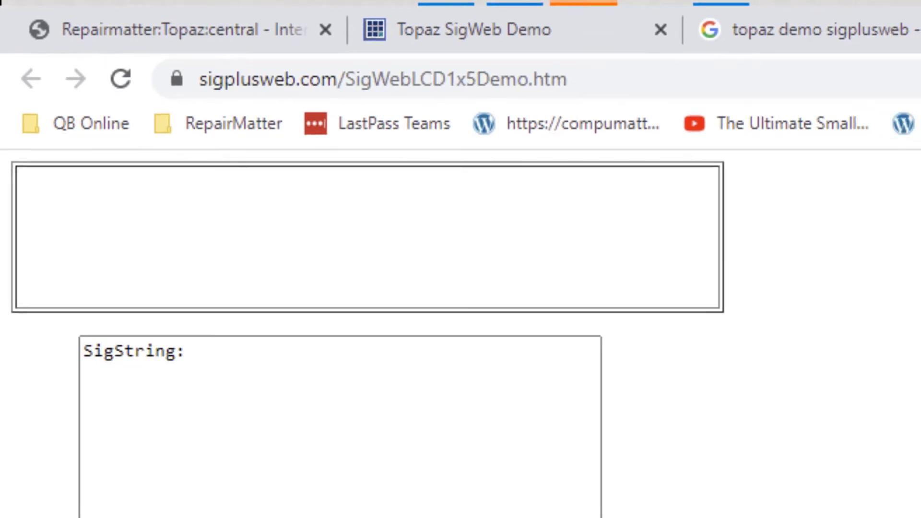
pyautogui.click(742, 15)
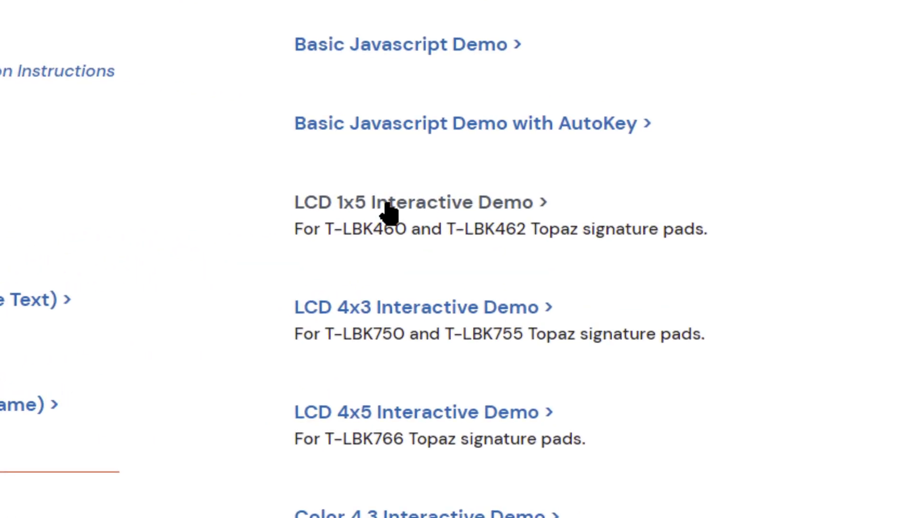
# Open the 'LCD 1x5 Interactive Demo' link in the SigWeb Browser SDK list.
pyautogui.click(388, 206)
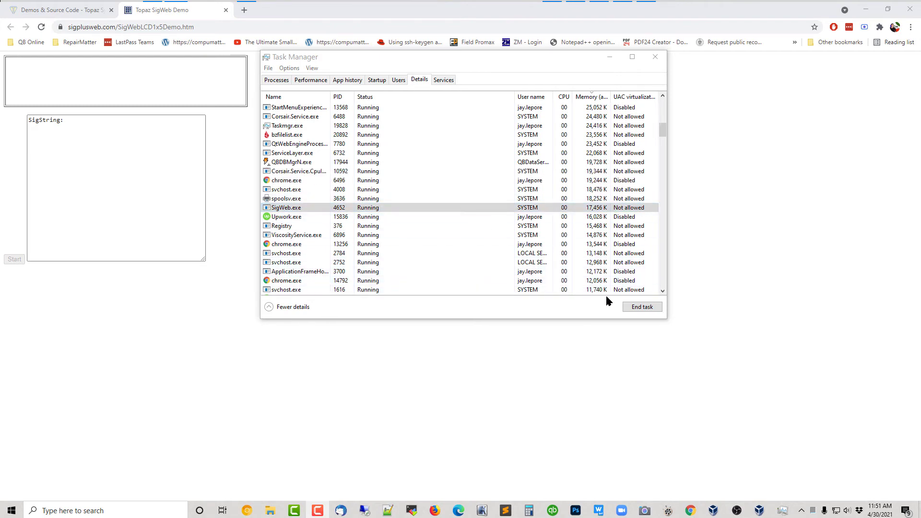
# End SigWeb.exe in Task Manager, reload the demo, and dismiss the cannot-communicate warning.
pyautogui.click(642, 307)
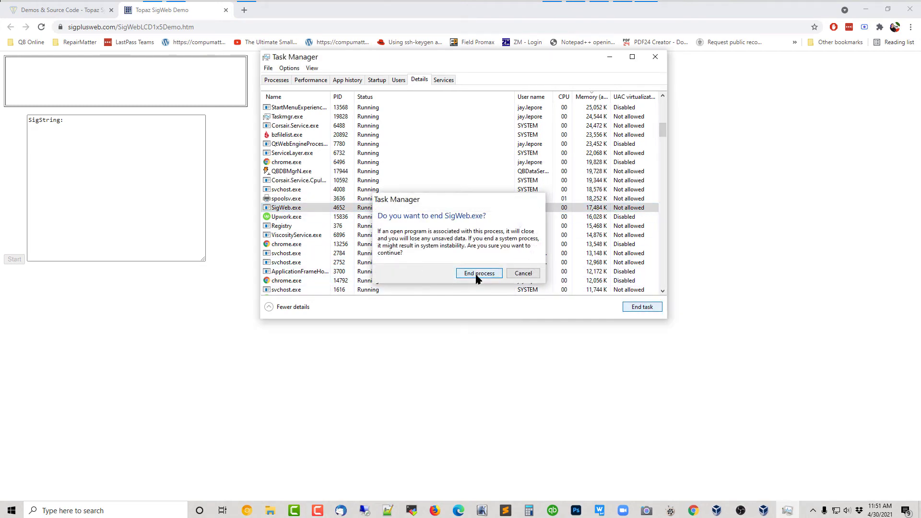
pyautogui.click(477, 273)
pyautogui.hotkey('alt', 'F4')
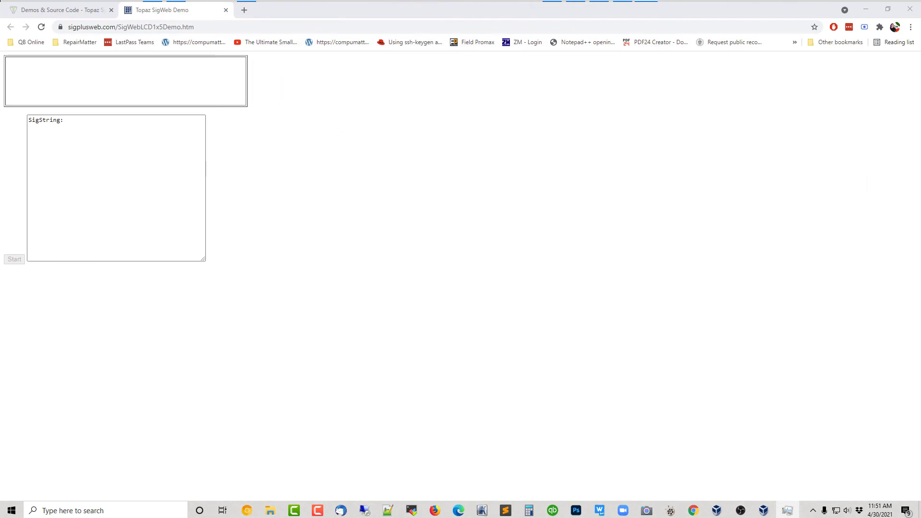
pyautogui.click(41, 29)
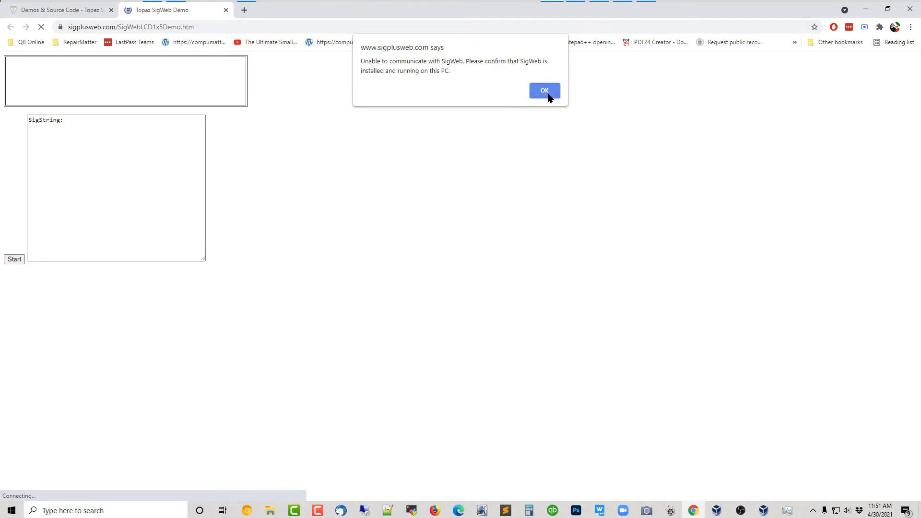
pyautogui.click(546, 92)
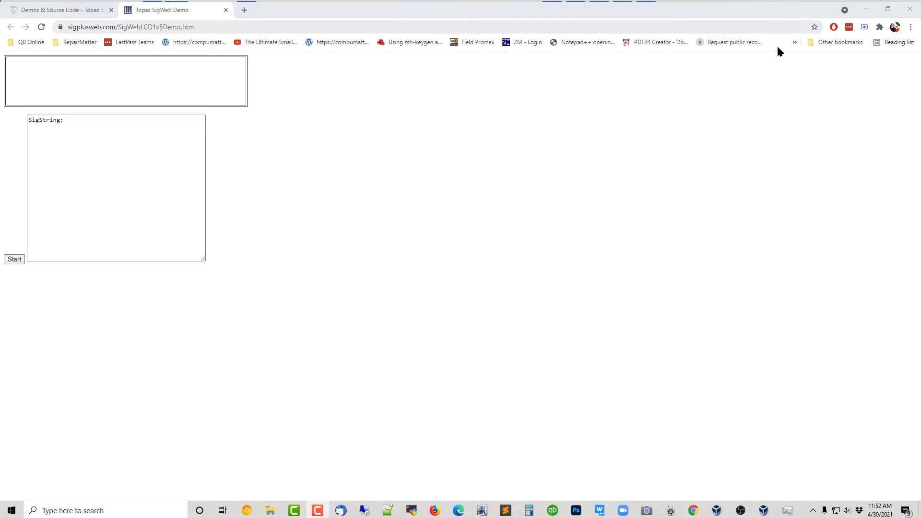
# Show sigweb (3).exe in its folder from Chrome's Downloads and run it as administrator.
pyautogui.click(911, 28)
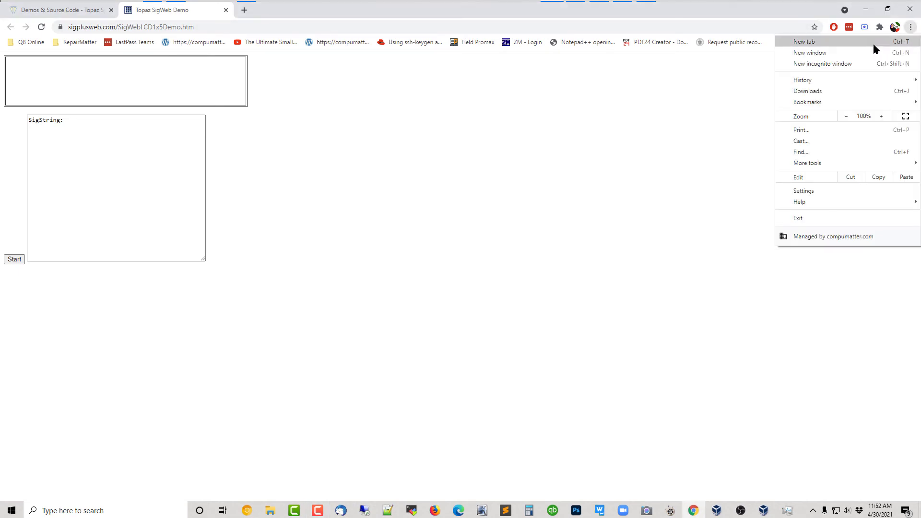
pyautogui.click(832, 91)
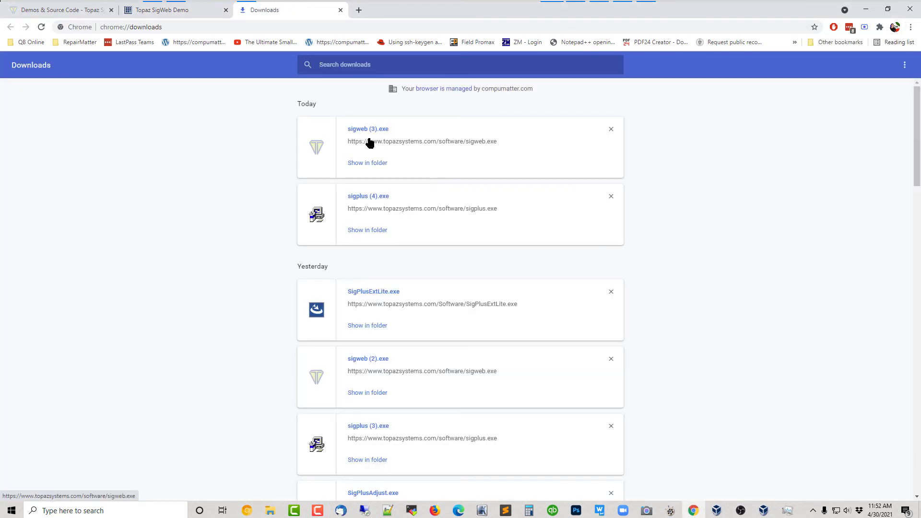
pyautogui.click(373, 163)
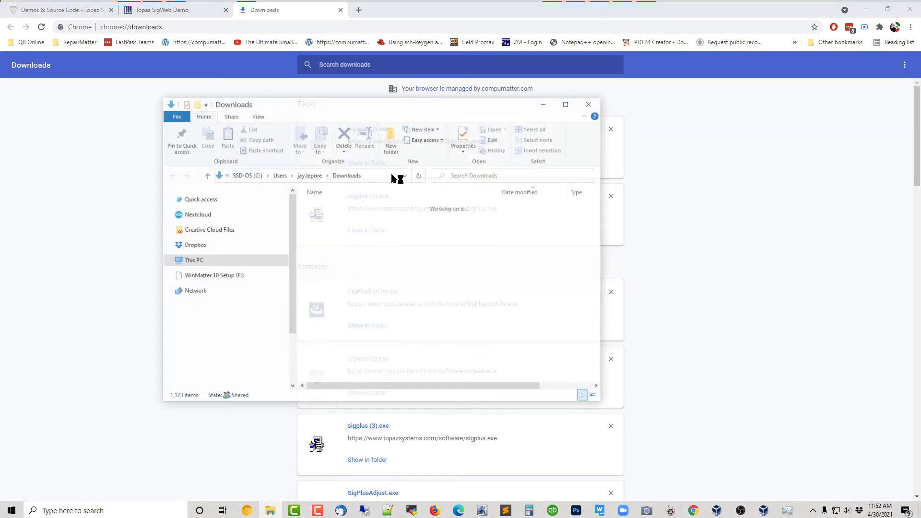
pyautogui.rightClick(339, 220)
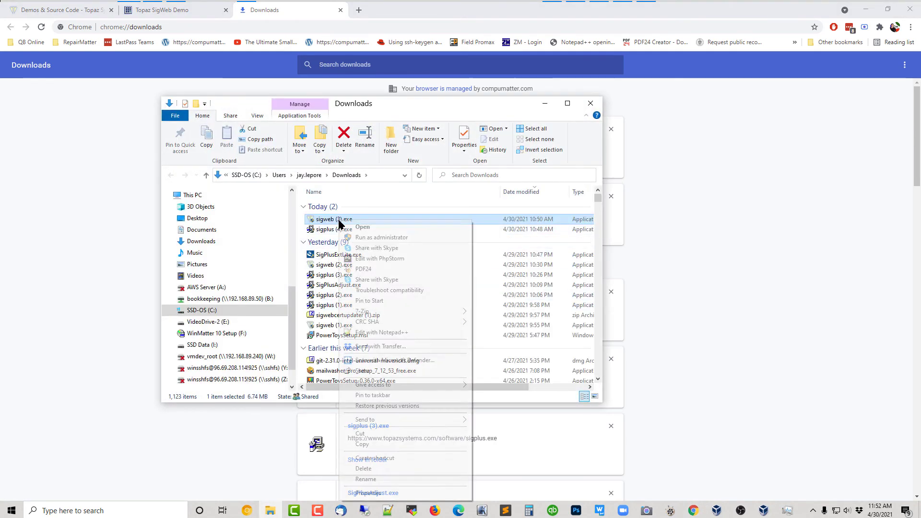
pyautogui.click(370, 237)
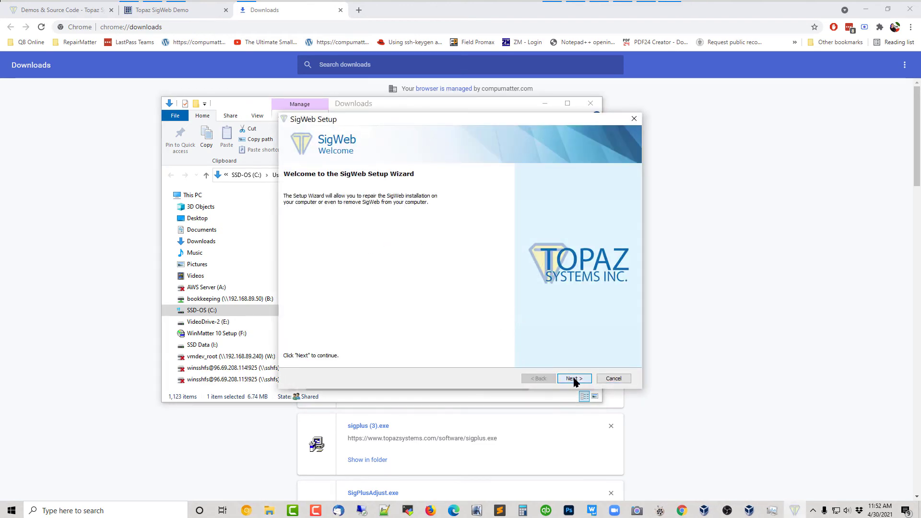
# Run Repair/Reinstall on SigWeb 1.7.0 with Task Manager open, then click Finish.
pyautogui.click(574, 379)
pyautogui.click(348, 205)
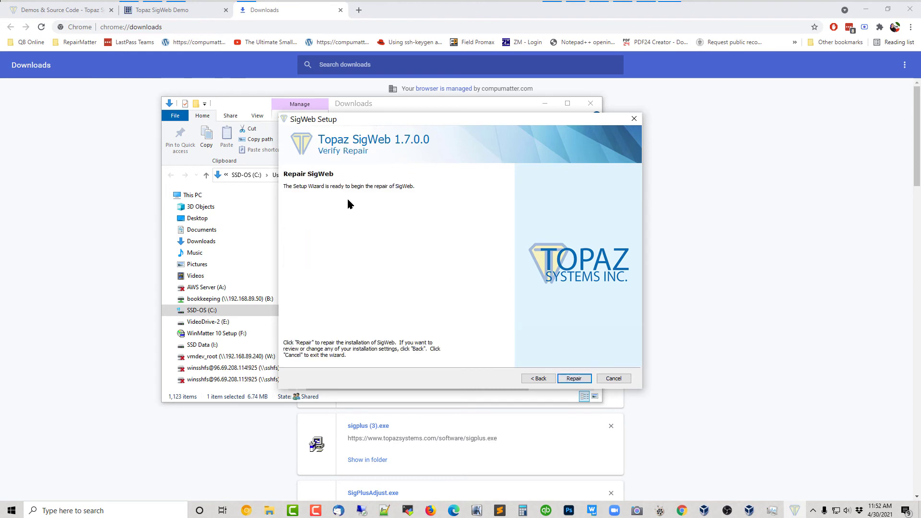
pyautogui.click(574, 379)
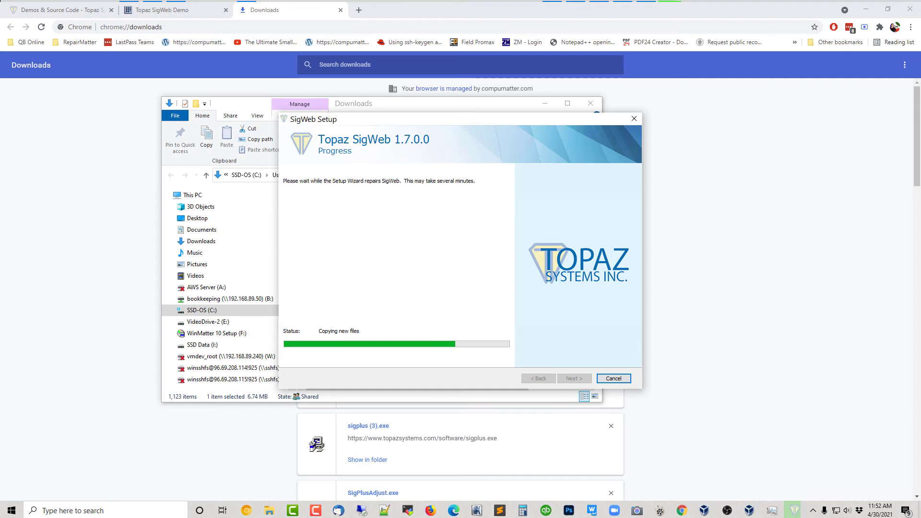
pyautogui.hotkey('ctrl', 'shift', 'Escape')
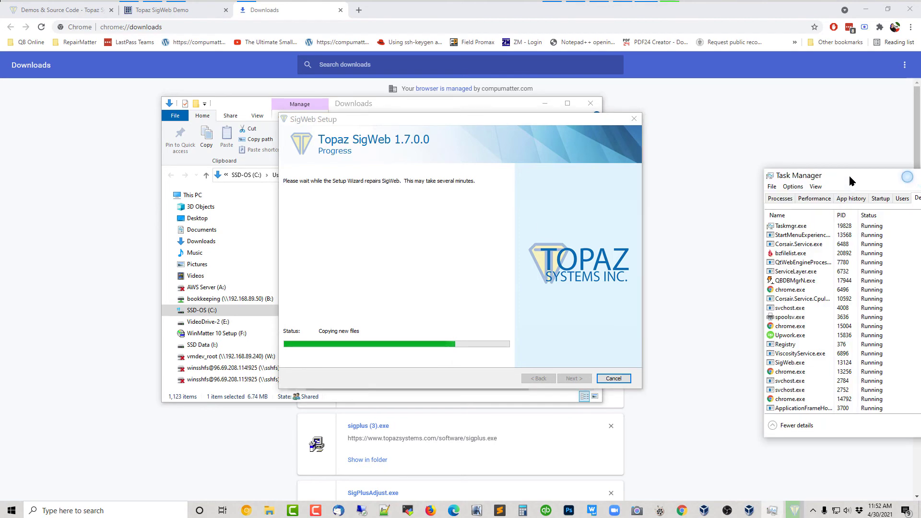
pyautogui.moveTo(763, 129); pyautogui.dragTo(758, 127)
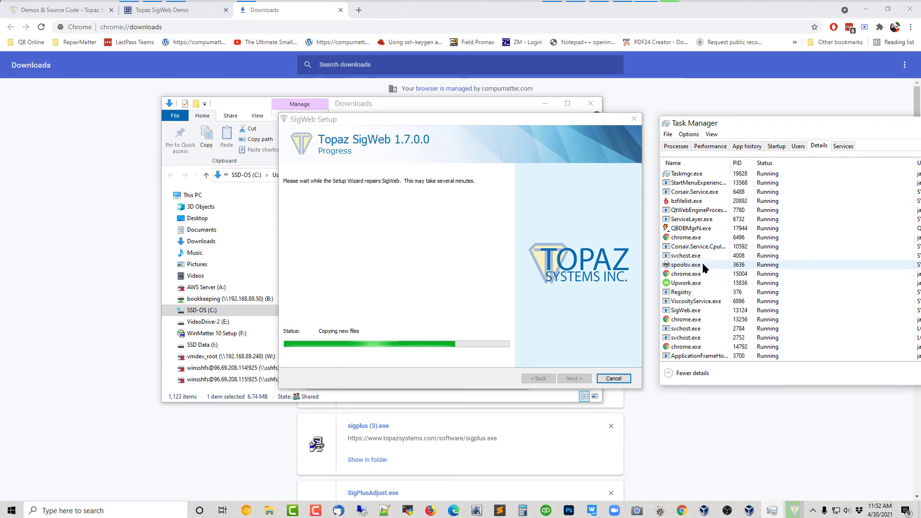
pyautogui.click(690, 192)
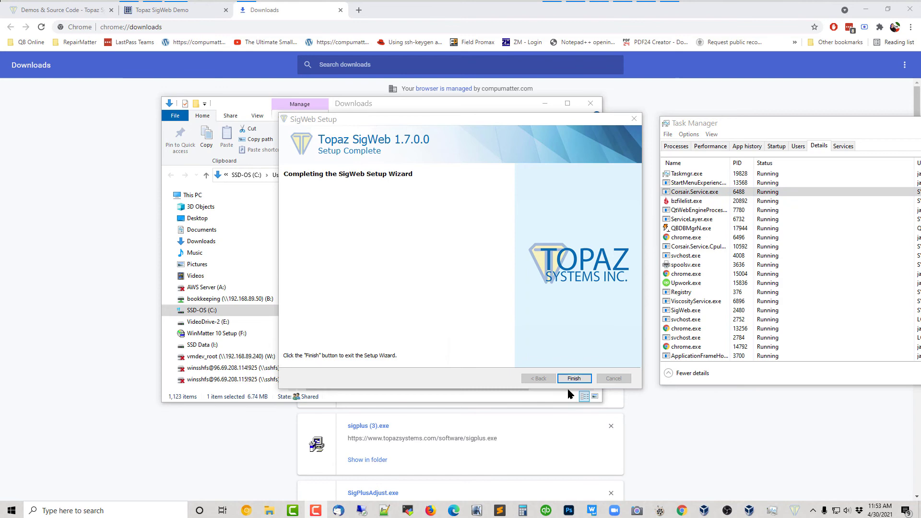
pyautogui.click(574, 379)
pyautogui.click(700, 202)
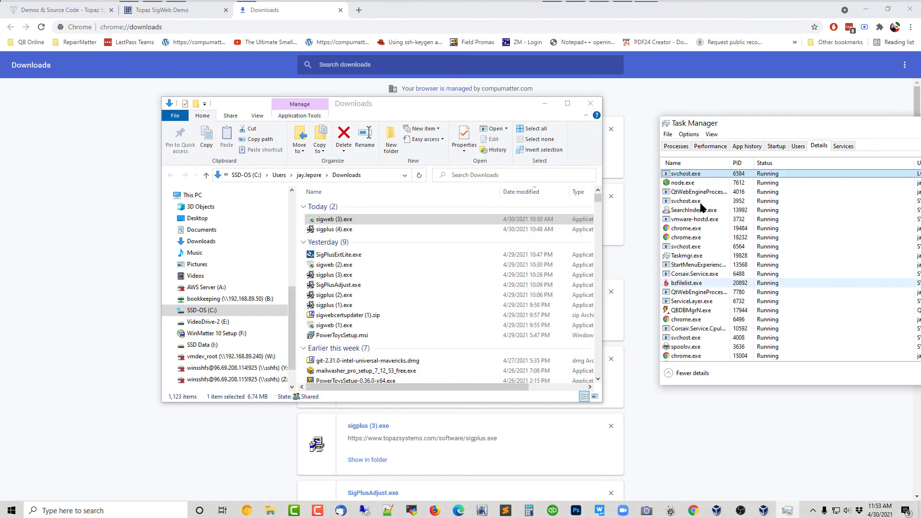
# Sort Task Manager's Details by Name and select the running SigWeb.exe process.
pyautogui.click(694, 163)
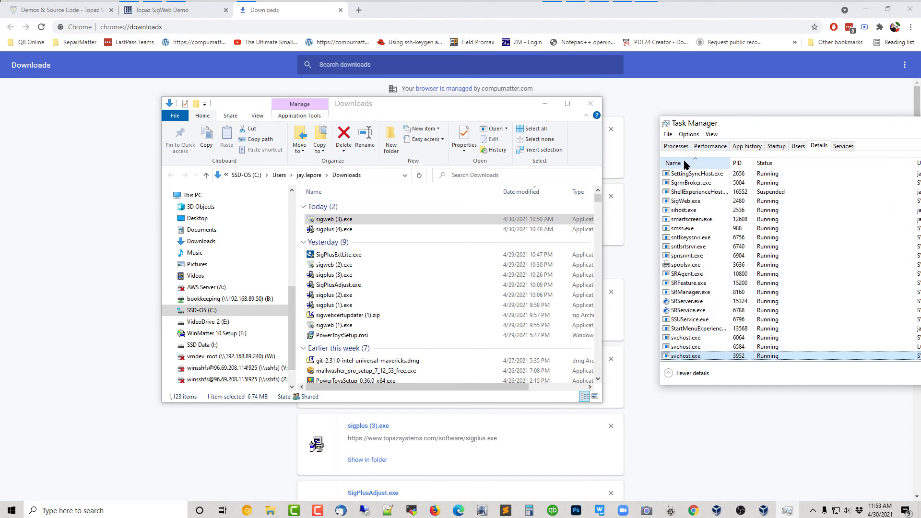
pyautogui.press('Down')
pyautogui.press('Down')
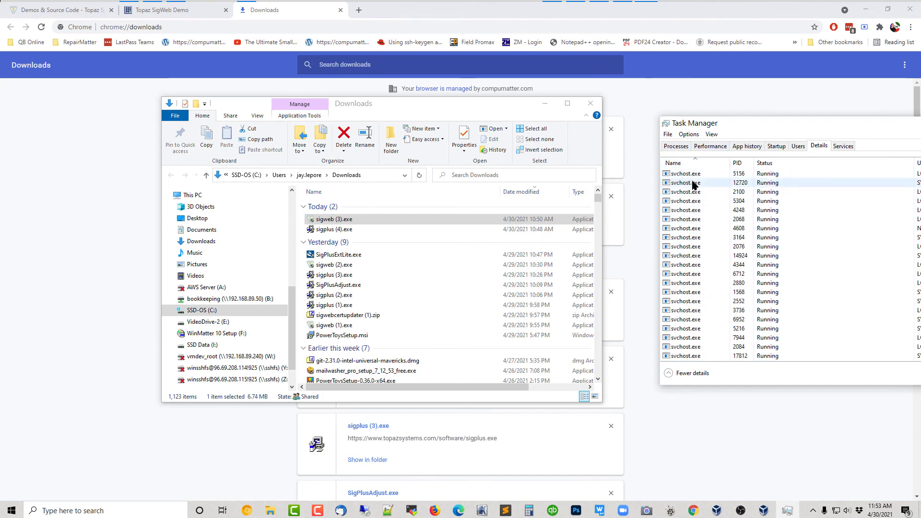
pyautogui.click(683, 167)
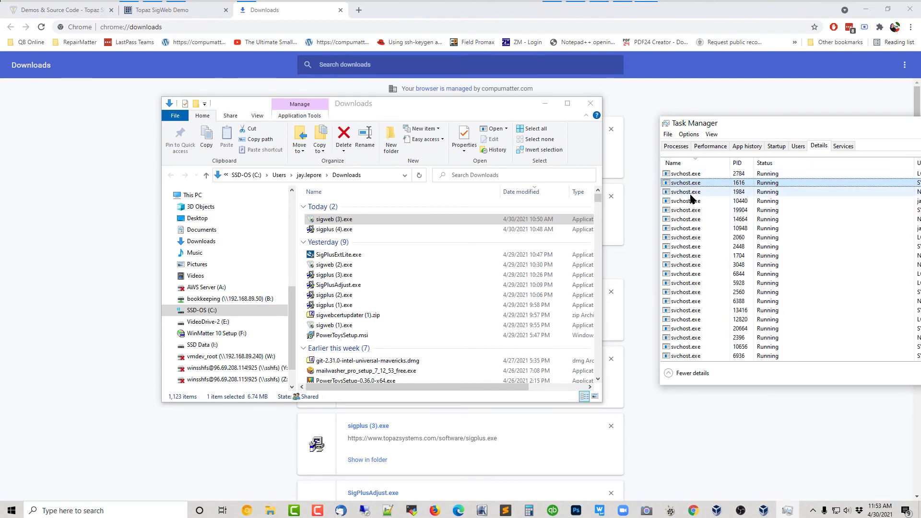
pyautogui.scroll(5, 707, 273)
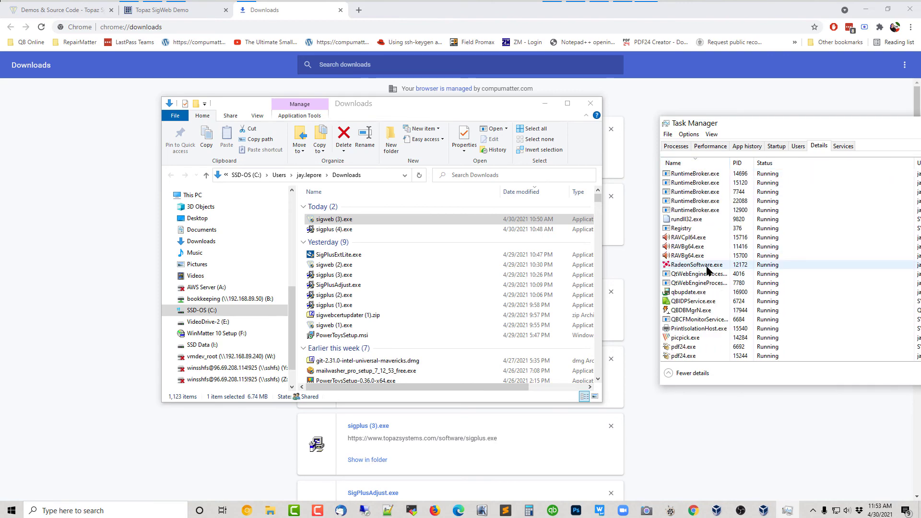
pyautogui.scroll(8, 707, 269)
pyautogui.click(701, 250)
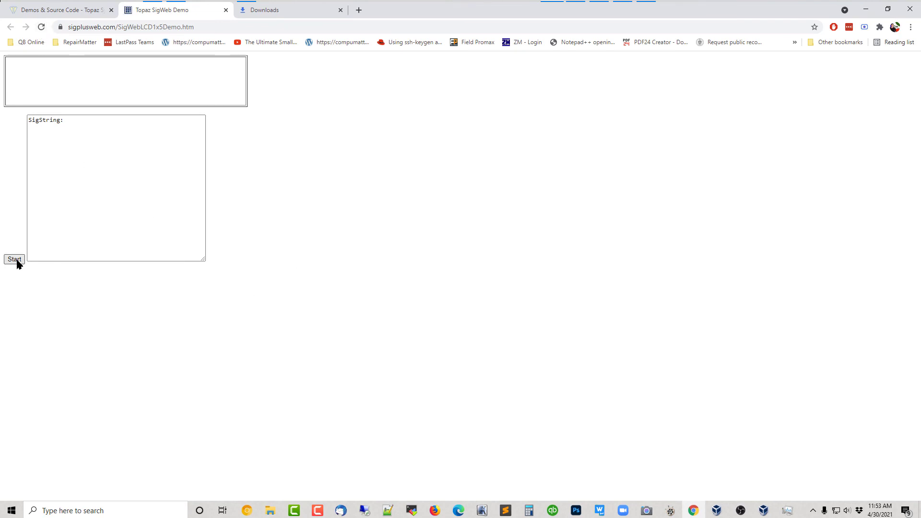
# Press Start below the LCD 1x5 demo's signature box, retrying once, to begin capture.
pyautogui.click(15, 260)
pyautogui.click(14, 259)
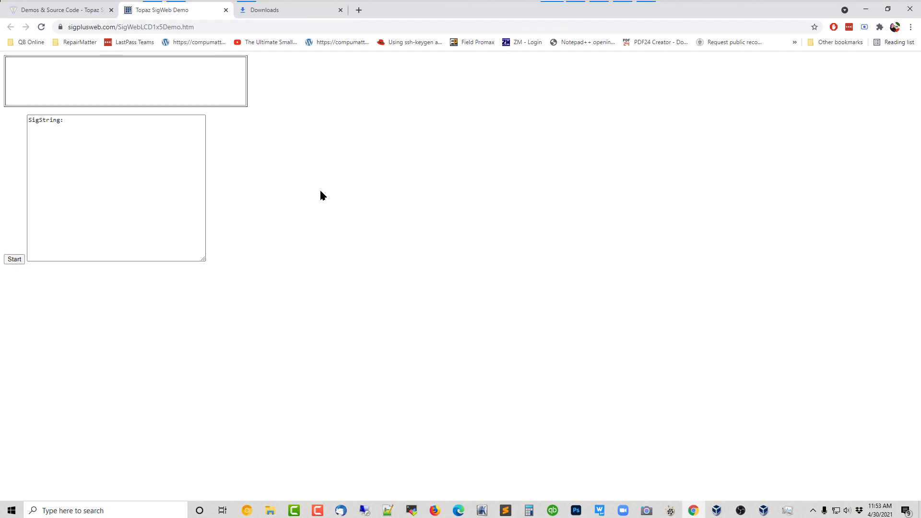